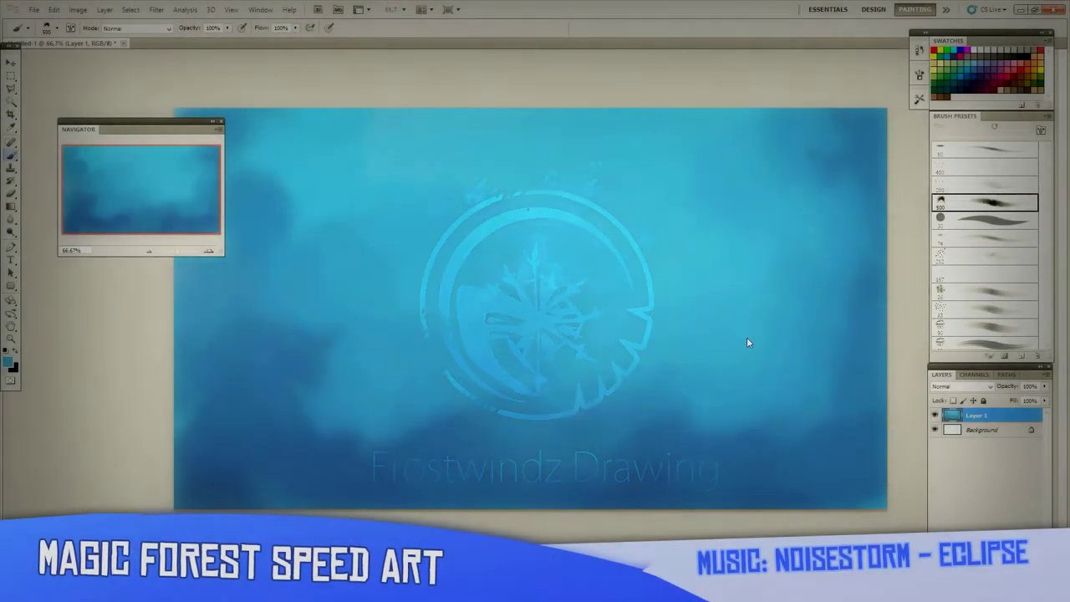
Paint and blend mottled cyan and deep blue mist across Layer 1, sampling tones from the canvas.
mouse_move(585, 401)
mouse_down()
mouse_move(735, 276)
mouse_move(835, 401)
mouse_up()
mouse_move(522, 247)
mouse_down()
mouse_move(769, 334)
mouse_move(710, 239)
mouse_up()
key(i)
click(485, 353)
key(b)
mouse_move(693, 275)
mouse_down()
mouse_move(644, 394)
mouse_move(532, 432)
mouse_up()
Choose a dark blue colour and a 26 px brush, testing and undoing one stroke.
alt+click(487, 263)
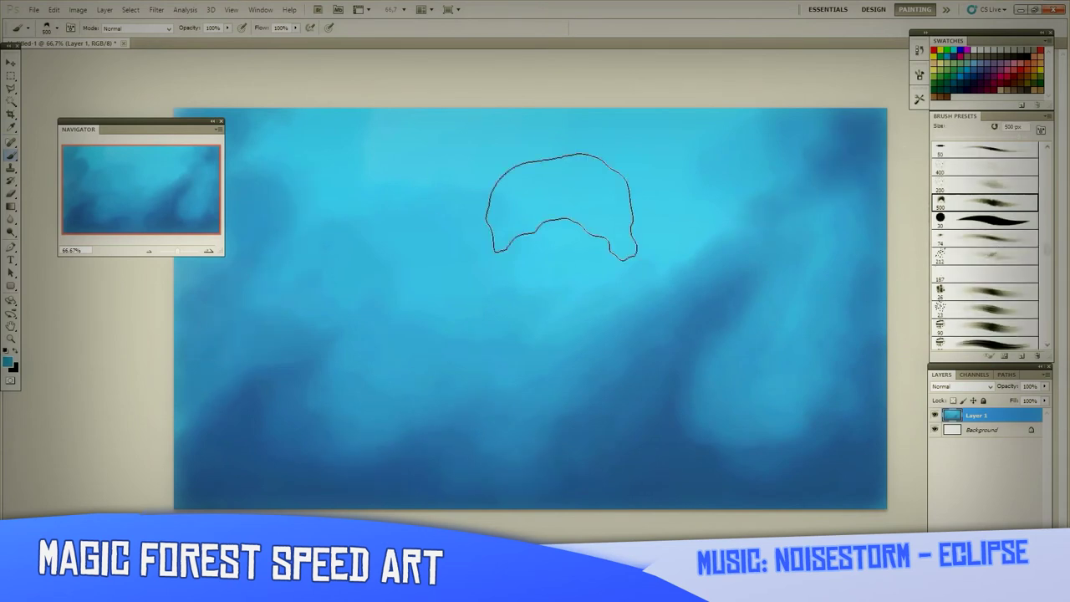
click(8, 361)
click(777, 203)
click(889, 148)
click(941, 290)
drag(551, 217, 693, 276)
key(ctrl+z)
Paint the dark gnarled branch from the lower-left corner toward the canvas centre.
drag(191, 451, 322, 302)
mouse_move(209, 434)
mouse_down()
mouse_move(335, 290)
mouse_move(442, 429)
mouse_up()
drag(242, 392, 435, 364)
drag(481, 359, 457, 271)
Zoom in to add thin hanging twigs and lower branch strokes, then zoom back out.
scroll(455, 271, up, 3)
drag(514, 314, 552, 418)
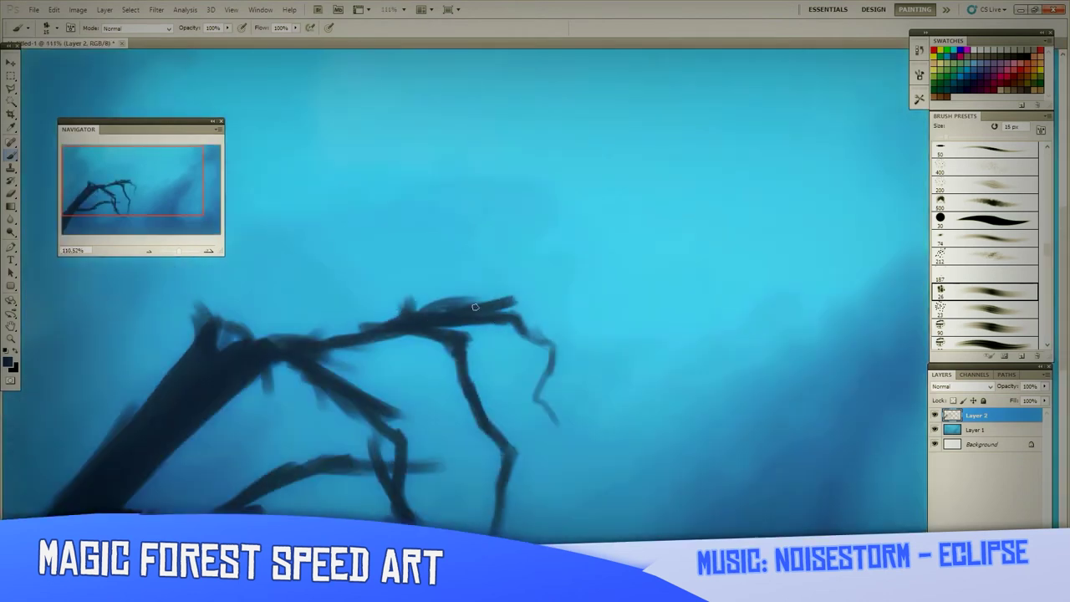
drag(393, 414, 493, 351)
drag(187, 443, 369, 430)
drag(234, 392, 236, 441)
drag(405, 465, 570, 470)
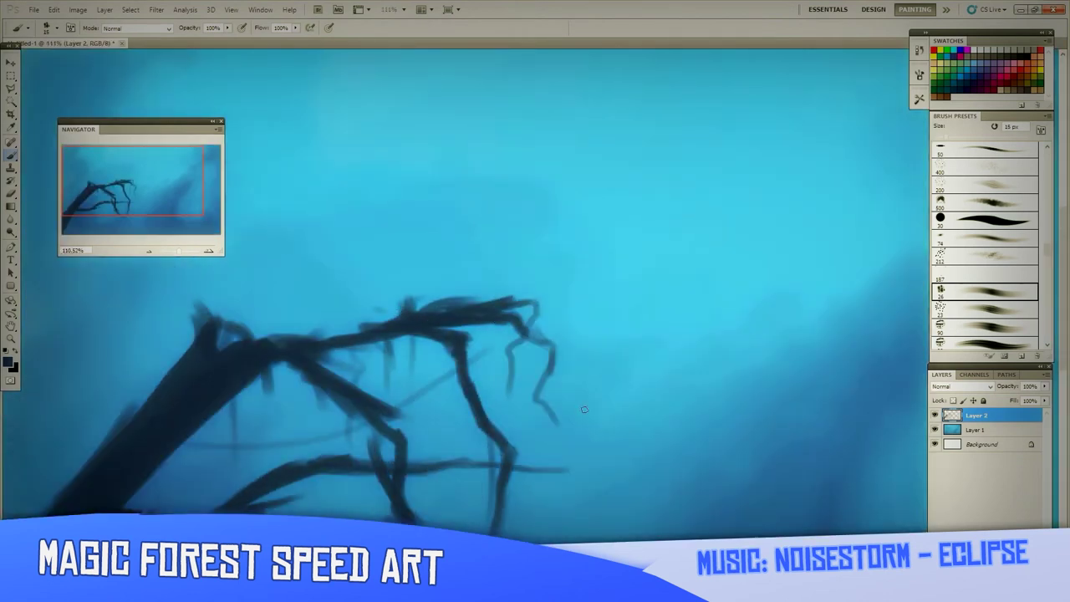
scroll(424, 143, down, 2)
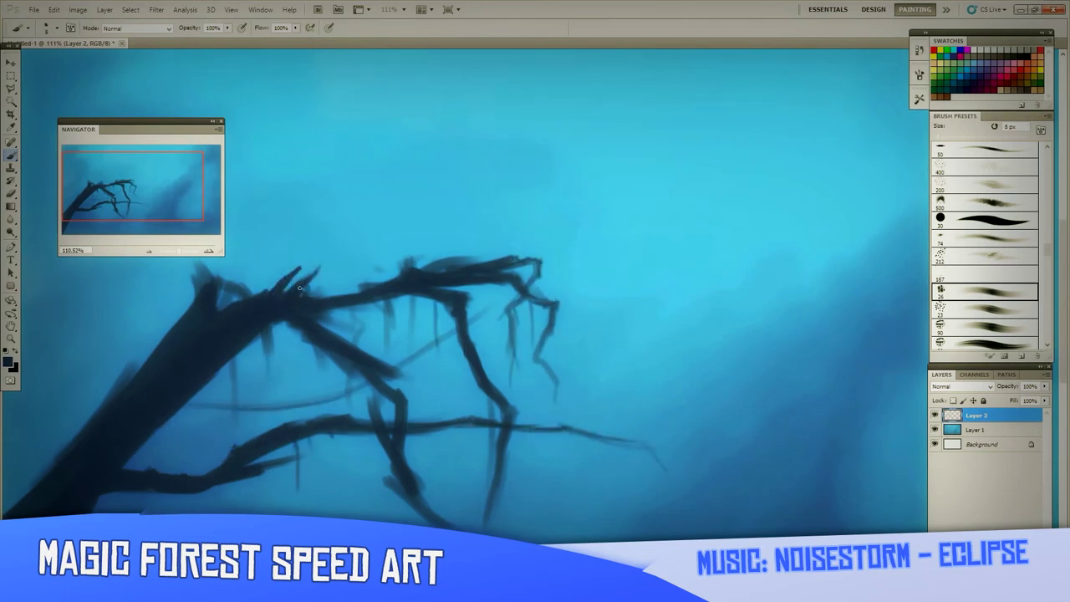
drag(299, 288, 367, 330)
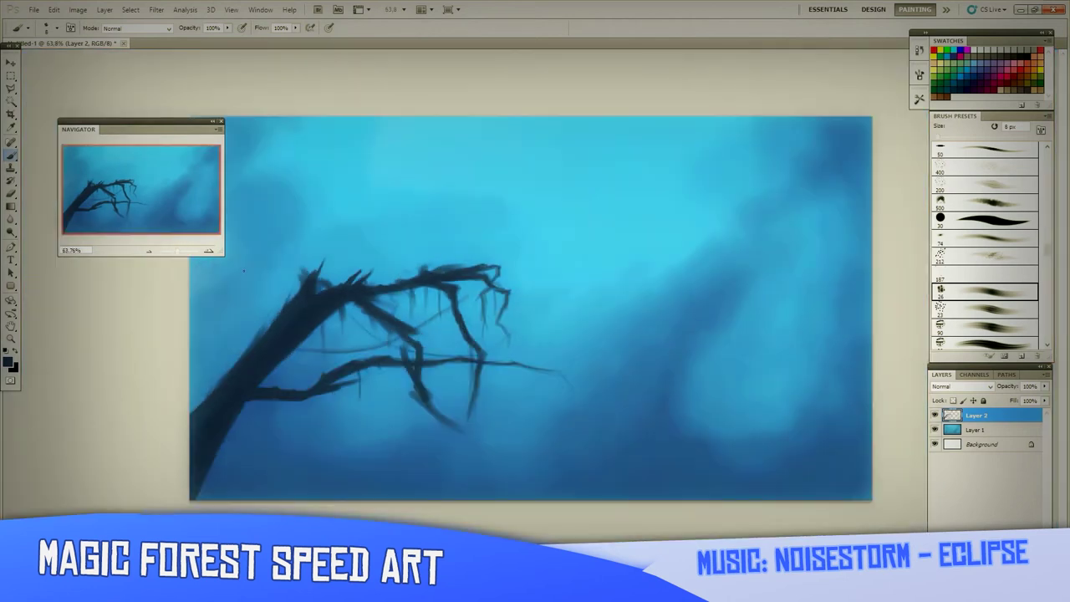
Give Layer 2's branches a dark navy Color Overlay layer style.
double_click(1003, 416)
click(330, 289)
click(510, 182)
click(791, 249)
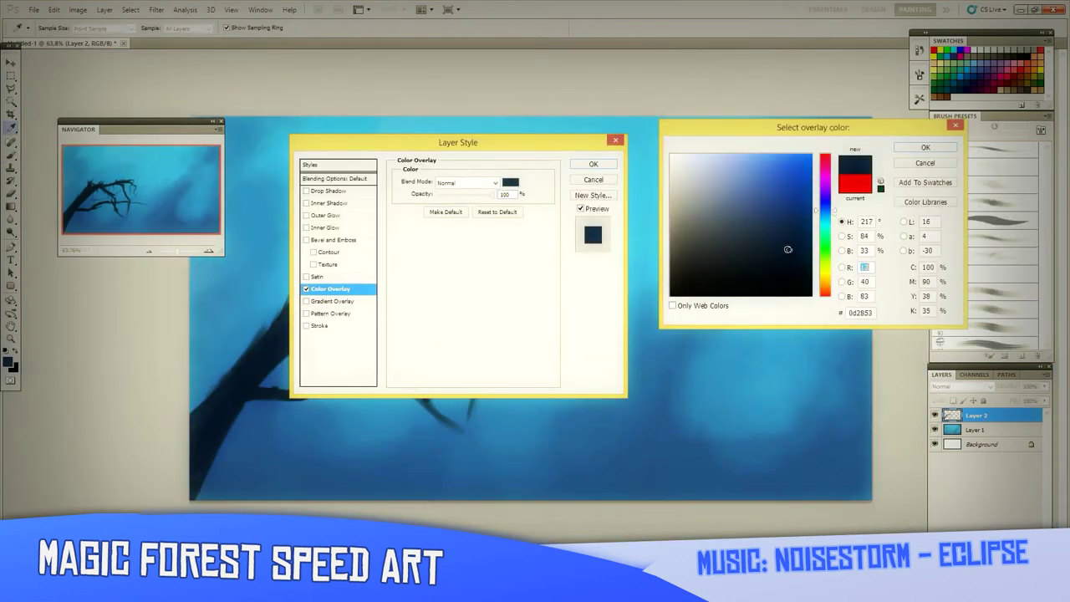
key(Return)
key(Return)
On a new layer, paint a blue tint along the lower trunk and blend it as Hard Light.
key(b)
drag(709, 211, 681, 288)
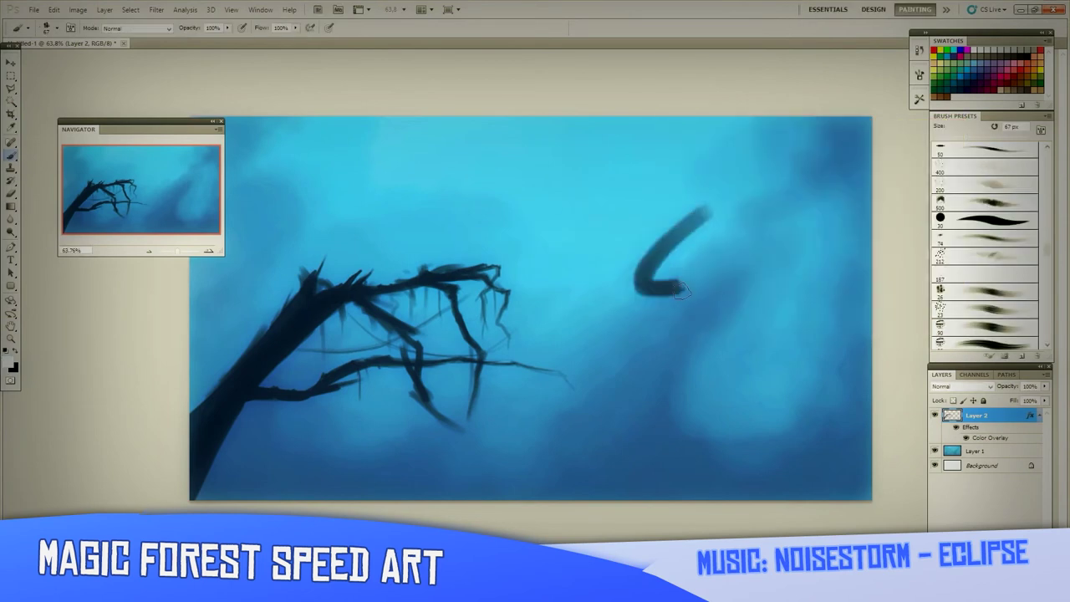
key(ctrl+z)
key(ctrl+alt+shift+n)
drag(293, 344, 201, 493)
key(shift+alt+o)
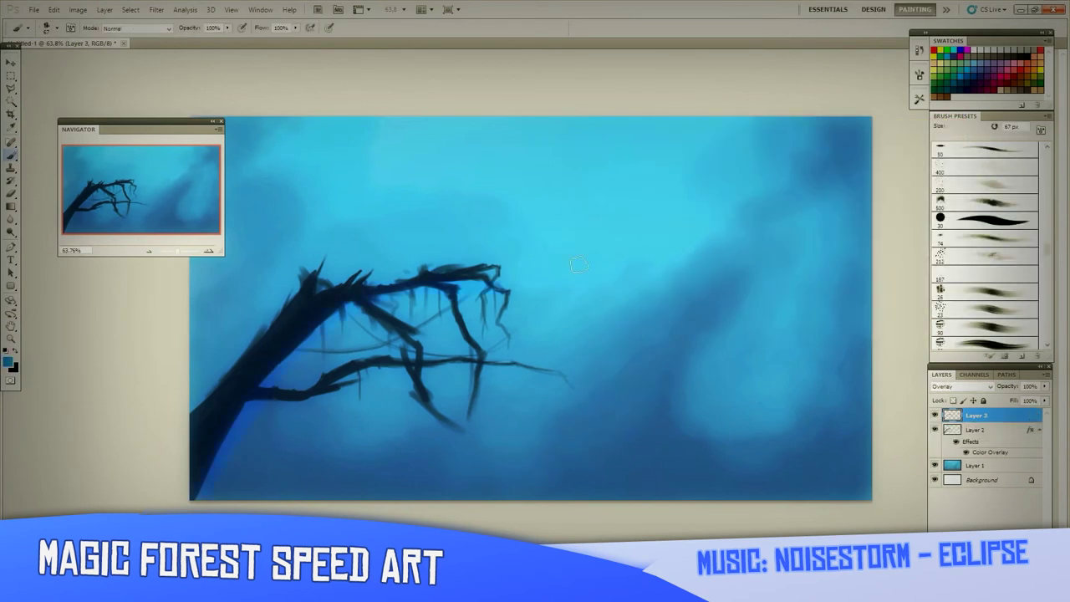
key(shift+alt+h)
ctrl+click(952, 430)
click(986, 201)
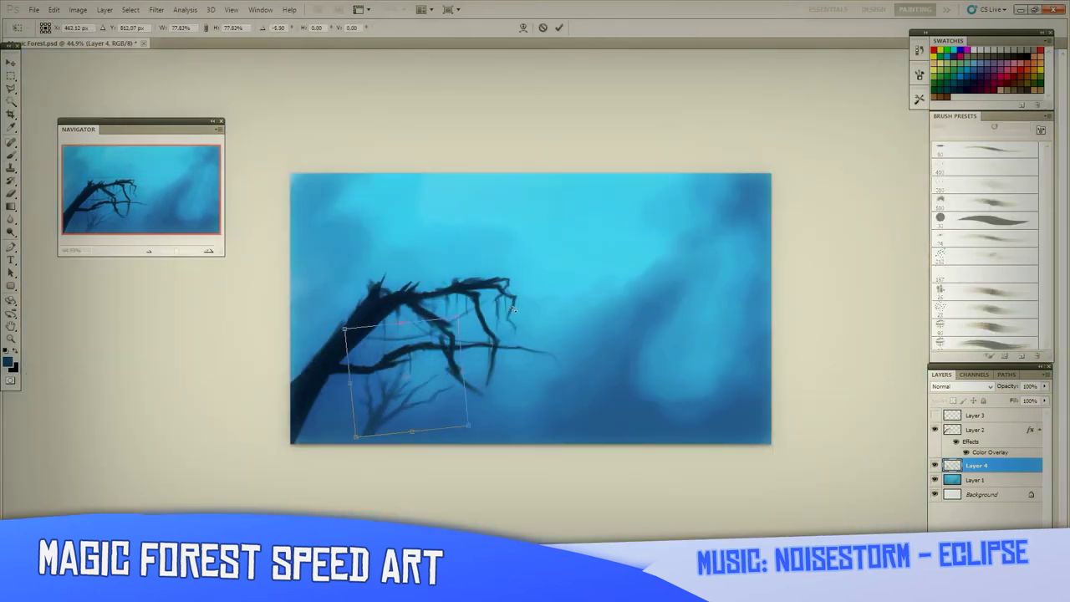
Scale the duplicated tree down into the lower right and commit it.
drag(417, 334, 707, 359)
key(Return)
key(b)
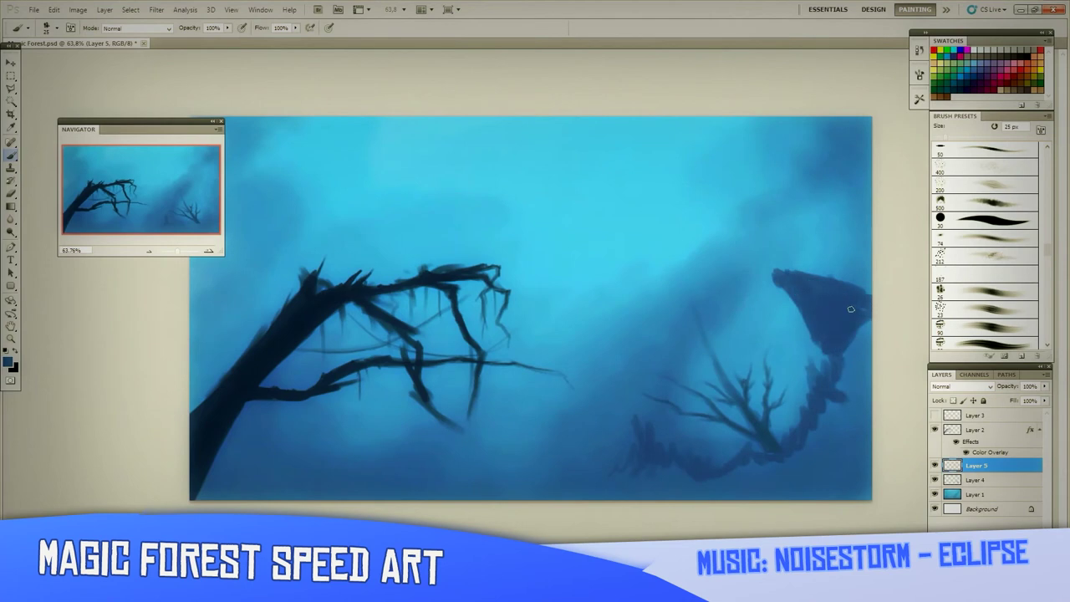
Paint a dark broken stump at right, debris along the bottom, and darker edges.
drag(851, 324, 802, 401)
mouse_move(794, 468)
mouse_down()
mouse_move(401, 485)
mouse_move(217, 451)
mouse_move(442, 457)
mouse_up()
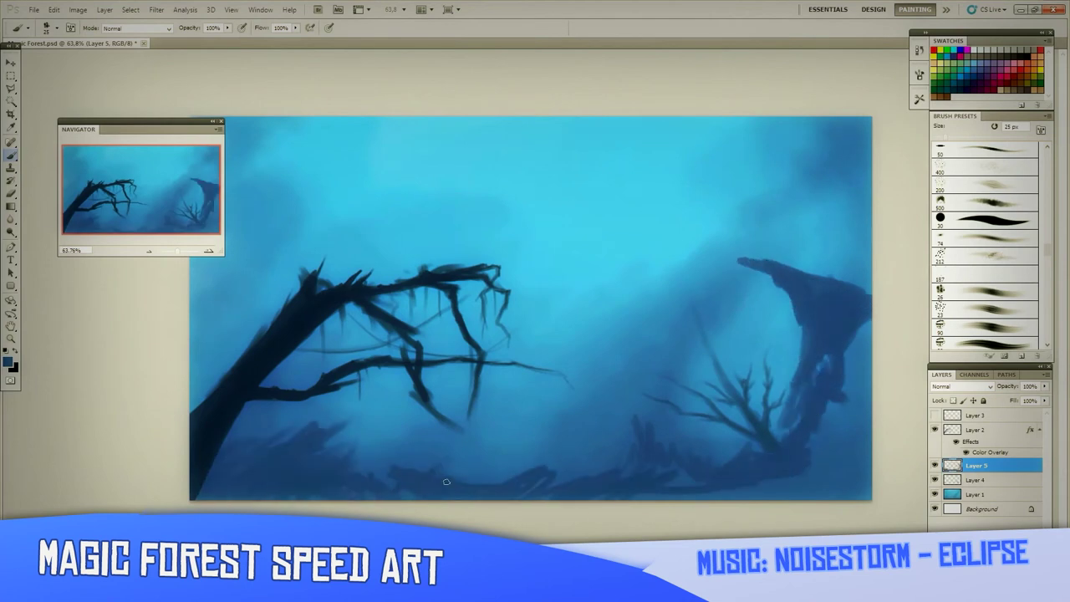
drag(209, 410, 205, 292)
drag(858, 252, 866, 126)
drag(860, 343, 794, 477)
drag(861, 284, 831, 418)
drag(861, 384, 602, 488)
drag(326, 489, 214, 443)
drag(385, 489, 610, 489)
drag(693, 463, 786, 481)
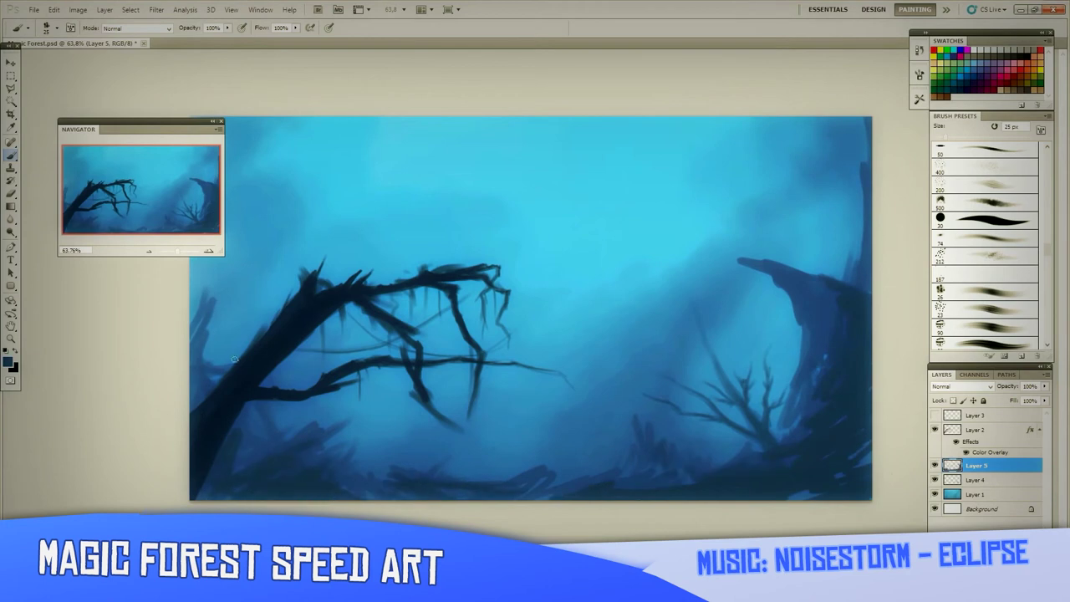
drag(209, 409, 201, 309)
On a new layer, add more dark debris strokes along the bottom-right and right edge.
key(ctrl+shift+alt+n)
drag(752, 493, 827, 480)
drag(702, 468, 869, 456)
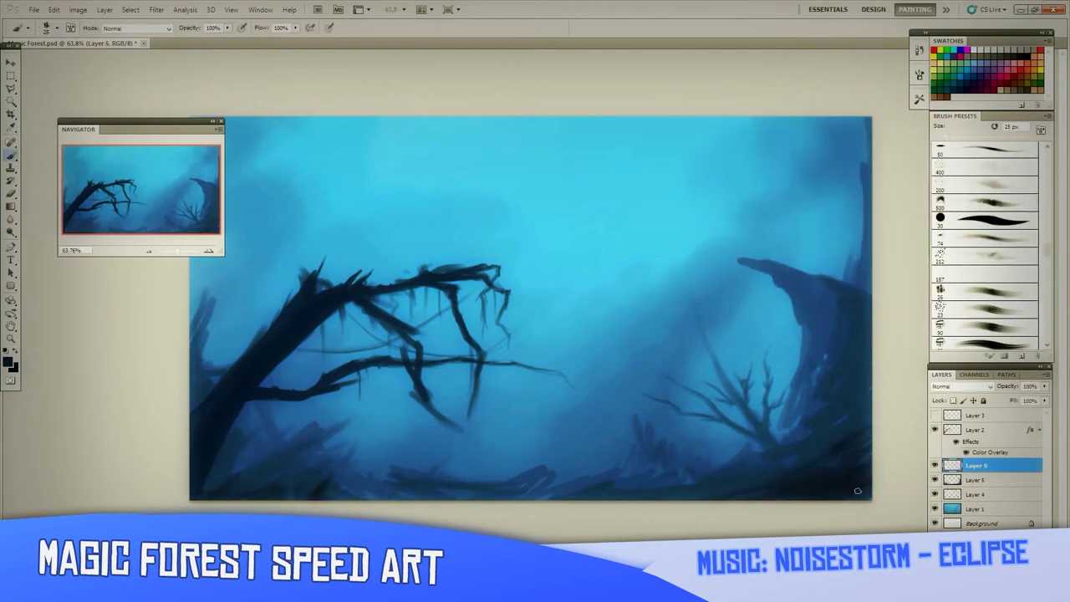
drag(864, 309, 644, 493)
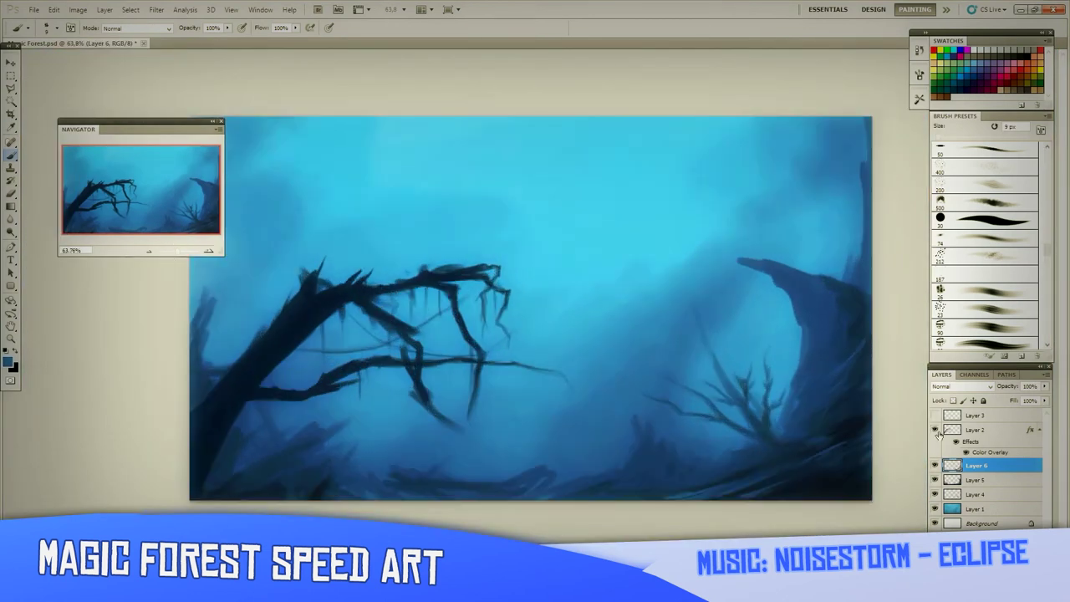
Pick a light blue and dab a glowing orb in the upper right of the scene.
click(9, 361)
click(763, 327)
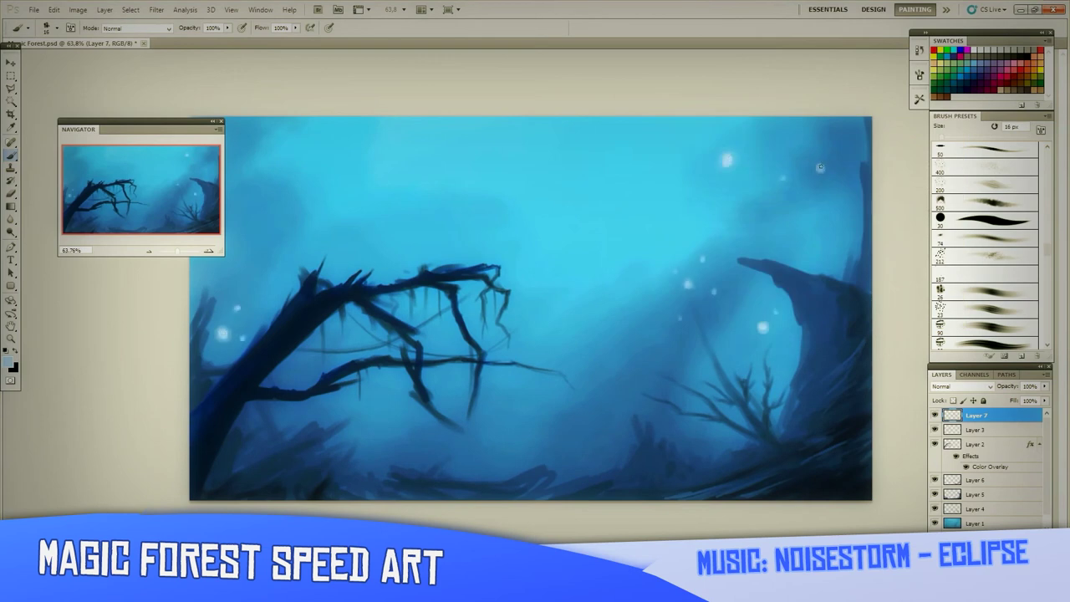
scroll(678, 317, up, 3)
scroll(845, 387, down, 1)
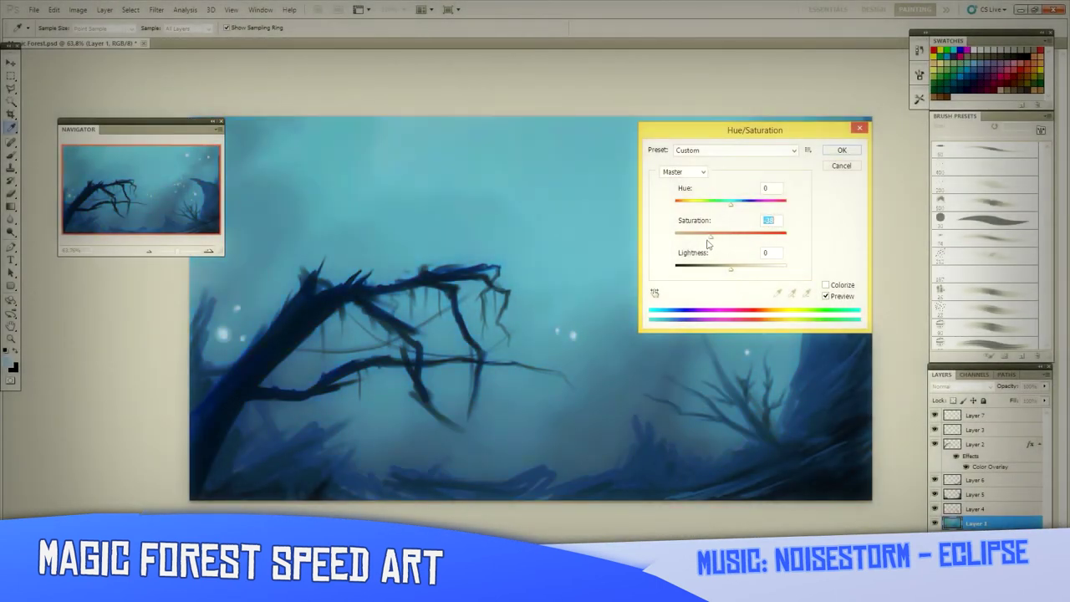
Confirm the Hue/Saturation change, then apply Color Balance midtones +86, -10, +70 to Layer 1.
click(841, 149)
click(78, 9)
click(239, 95)
drag(752, 192, 804, 192)
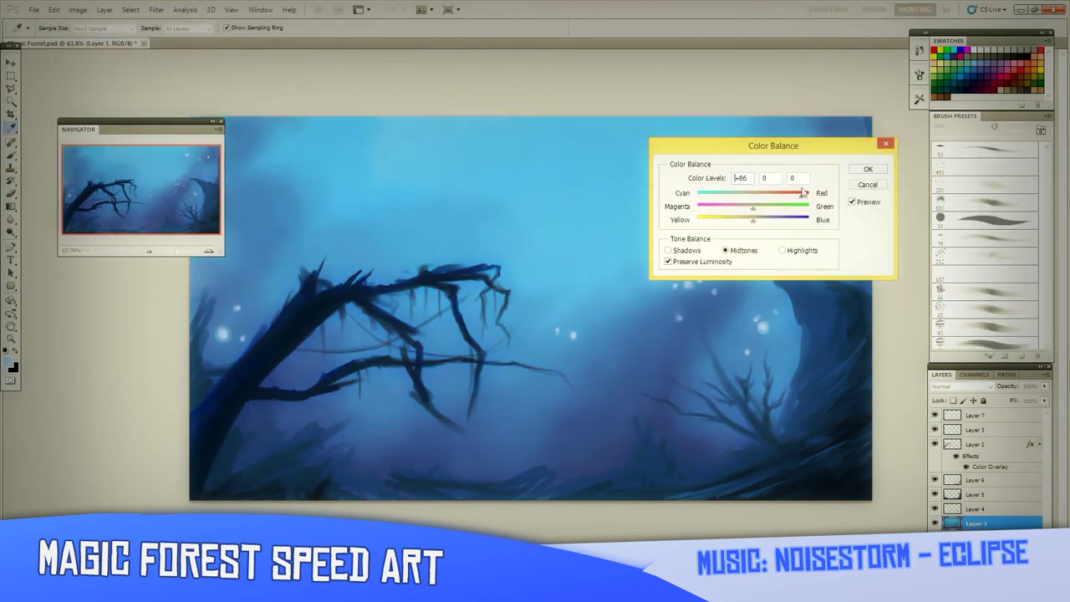
drag(723, 209, 793, 216)
click(852, 201)
click(851, 201)
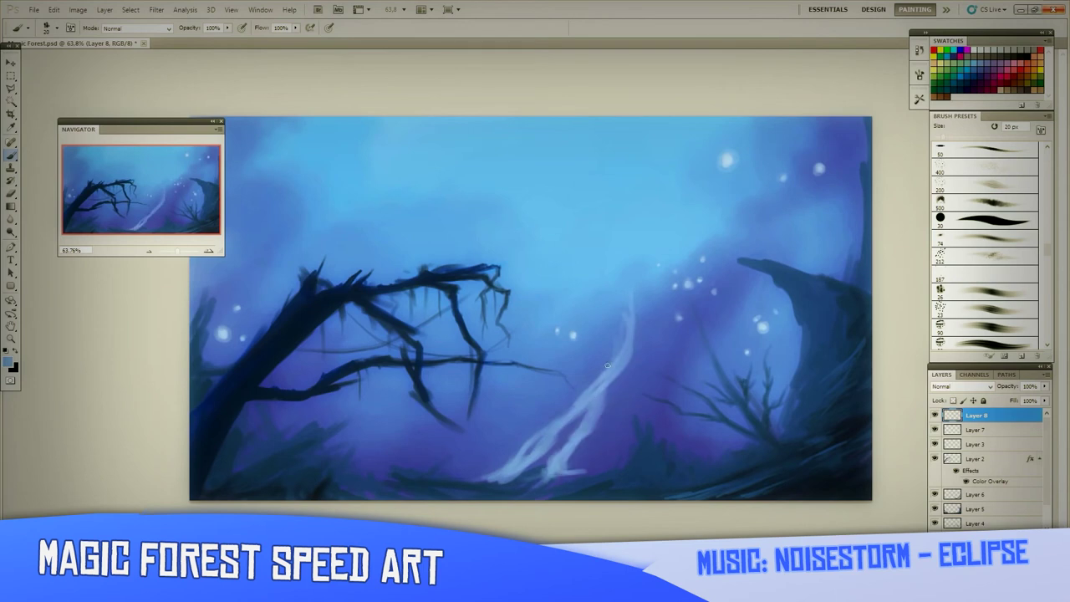
Brighten the pale winding light streak on Layer 8, then hide it.
drag(645, 314, 632, 279)
drag(575, 420, 522, 473)
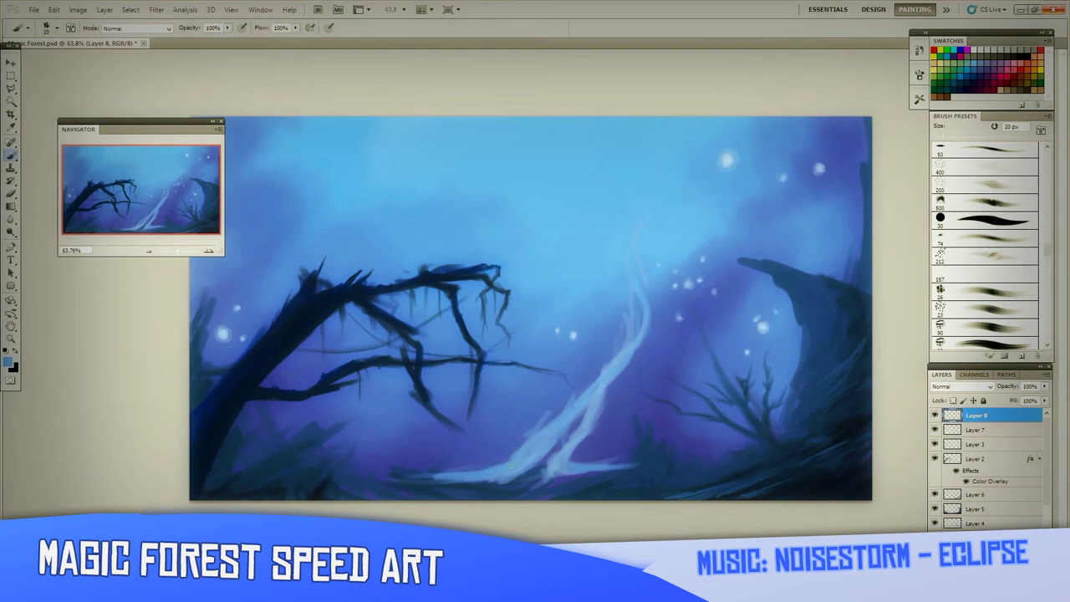
click(935, 462)
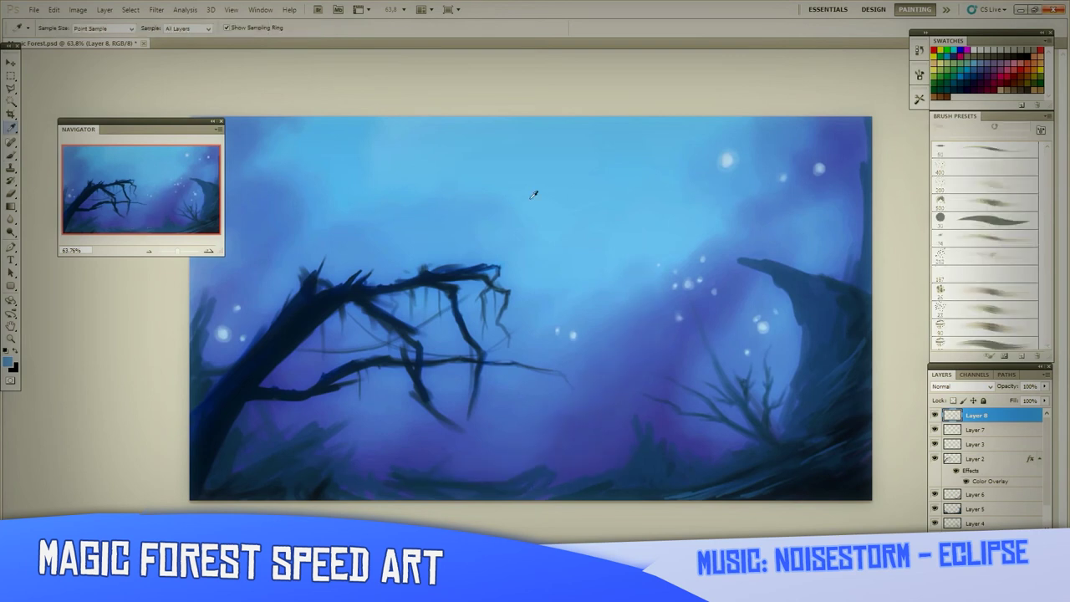
Paint long pale diagonal light rays from the top and set the layer to Overlay.
drag(623, 131, 551, 190)
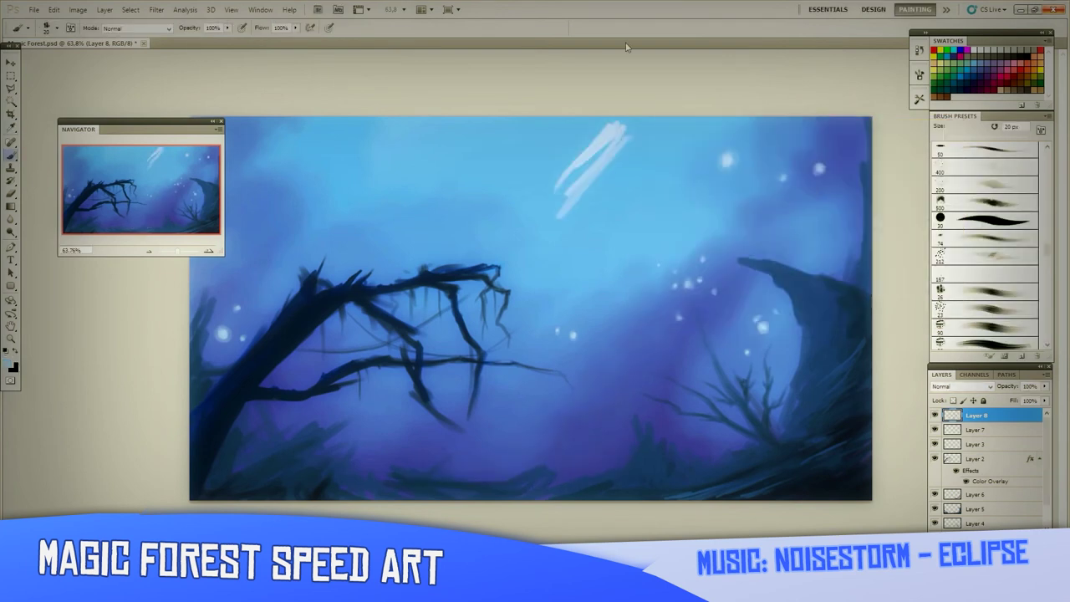
drag(600, 117, 409, 343)
key(ctrl+alt+z)
key(ctrl+alt+z)
mouse_move(597, 118)
mouse_down()
mouse_move(372, 441)
mouse_move(288, 468)
mouse_up()
mouse_move(505, 119)
mouse_down()
mouse_move(244, 476)
mouse_move(219, 428)
mouse_up()
click(961, 386)
click(949, 328)
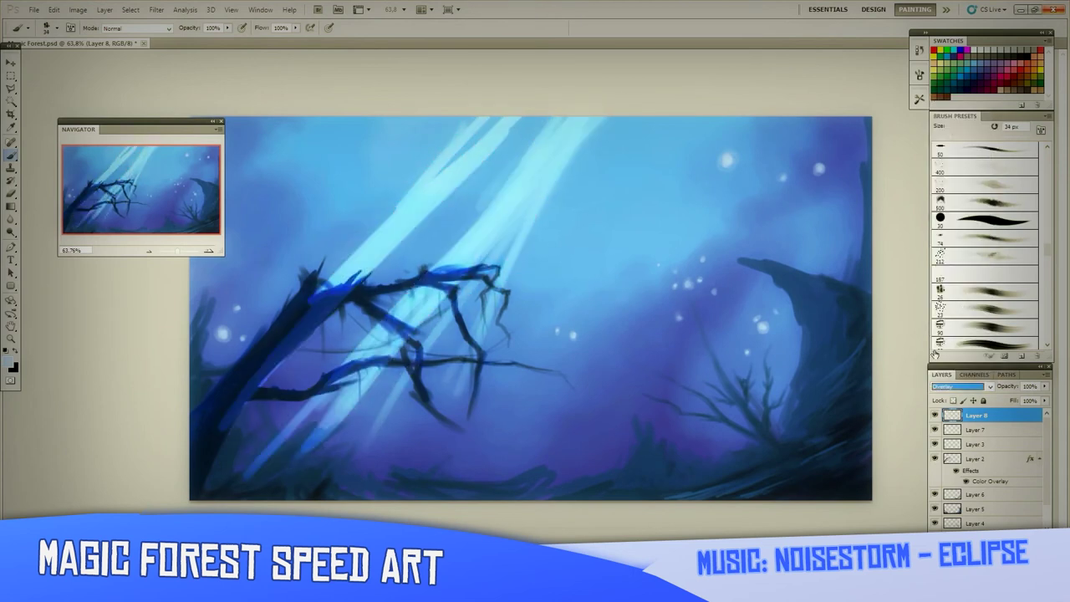
key(Delete)
Repaint diagonal light rays down-left across the branches, undoing unsatisfactory attempts.
drag(574, 120, 414, 481)
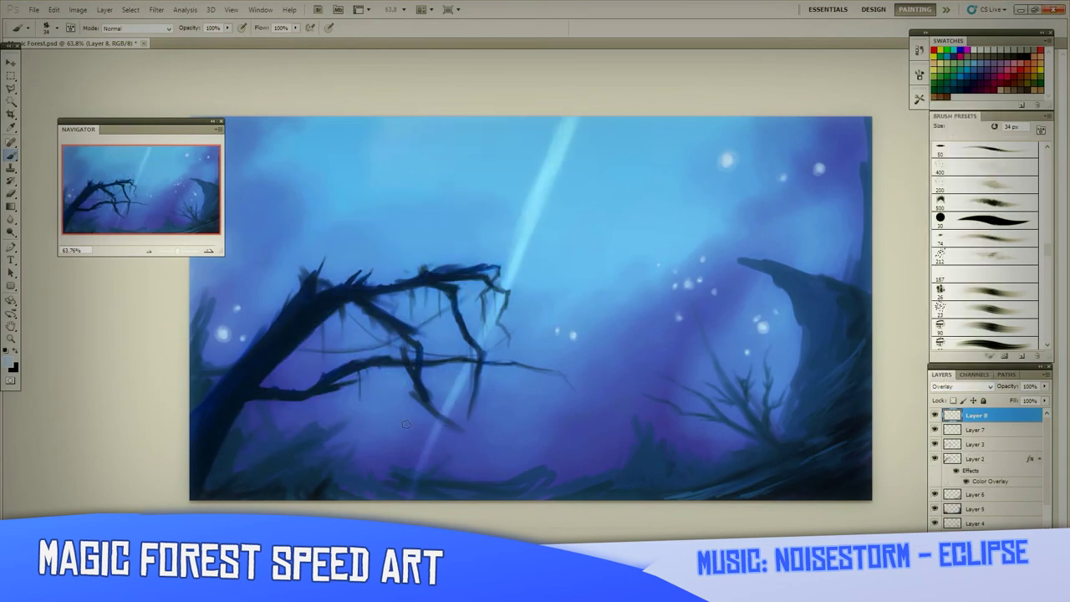
mouse_move(544, 121)
mouse_down()
mouse_move(403, 361)
mouse_move(411, 277)
mouse_move(232, 489)
mouse_up()
mouse_move(532, 117)
mouse_down()
mouse_move(458, 224)
mouse_move(234, 466)
mouse_move(194, 427)
mouse_move(194, 388)
mouse_up()
drag(449, 176, 260, 306)
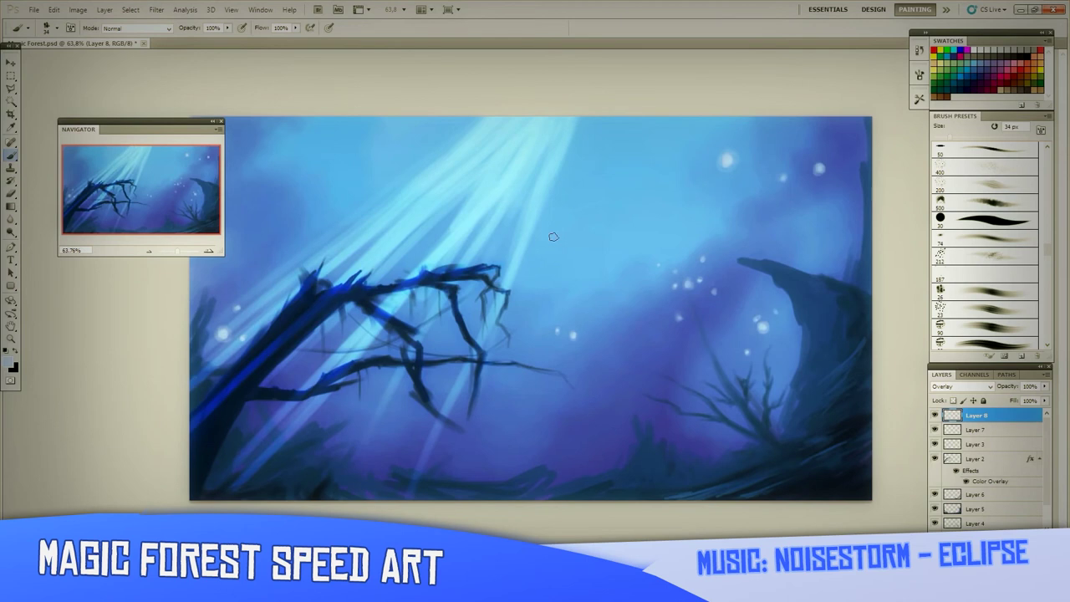
key(ctrl+alt+z)
key(ctrl+alt+z)
key(ctrl+alt+z)
drag(513, 120, 382, 382)
key(shift+alt+o)
mouse_move(501, 126)
mouse_down()
mouse_move(401, 284)
mouse_move(326, 359)
mouse_up()
drag(568, 141, 480, 460)
drag(585, 105, 526, 380)
key(ctrl+alt+z)
key(ctrl+alt+z)
key(ctrl+alt+z)
With a larger brush, paint broad soft light rays across the canvas centre.
drag(477, 120, 358, 287)
key(shift+alt+o)
drag(597, 186, 393, 418)
mouse_move(592, 107)
mouse_down()
mouse_move(445, 220)
mouse_move(313, 464)
mouse_up()
drag(627, 121, 393, 493)
drag(614, 188, 514, 476)
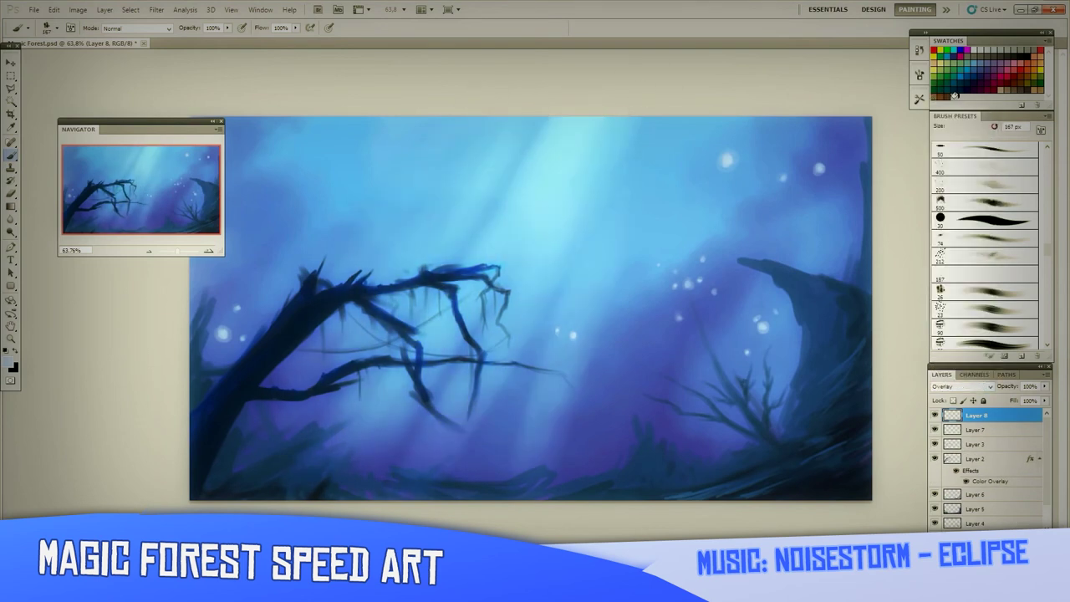
key(bracketleft)
key(bracketleft)
key(bracketleft)
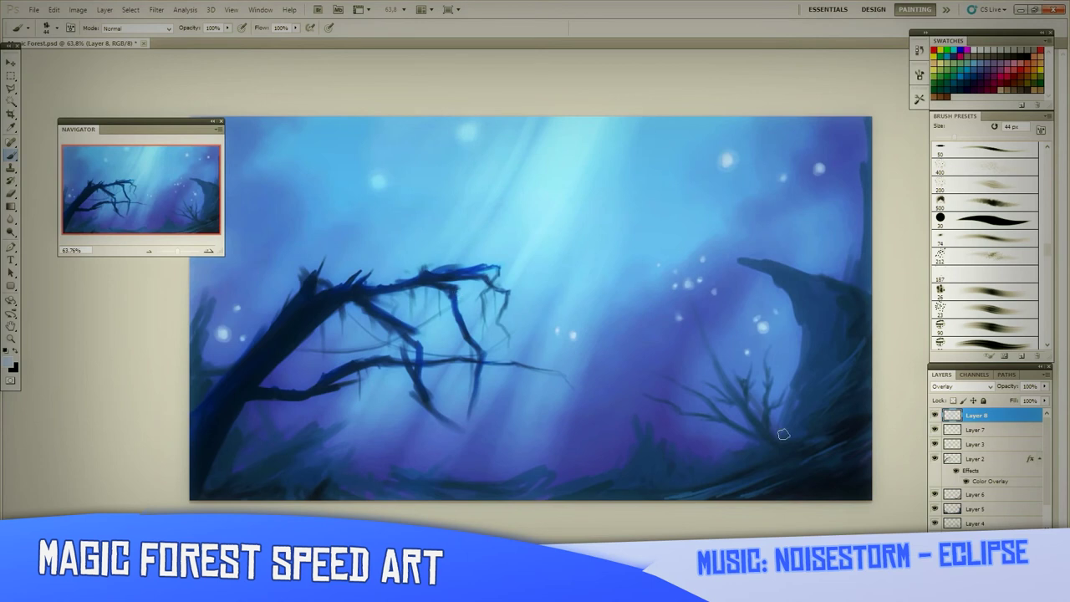
On new Layer 9, sample a dark colour and darken the bottom ground and right stump.
key(ctrl+shift+alt+n)
alt+click(811, 470)
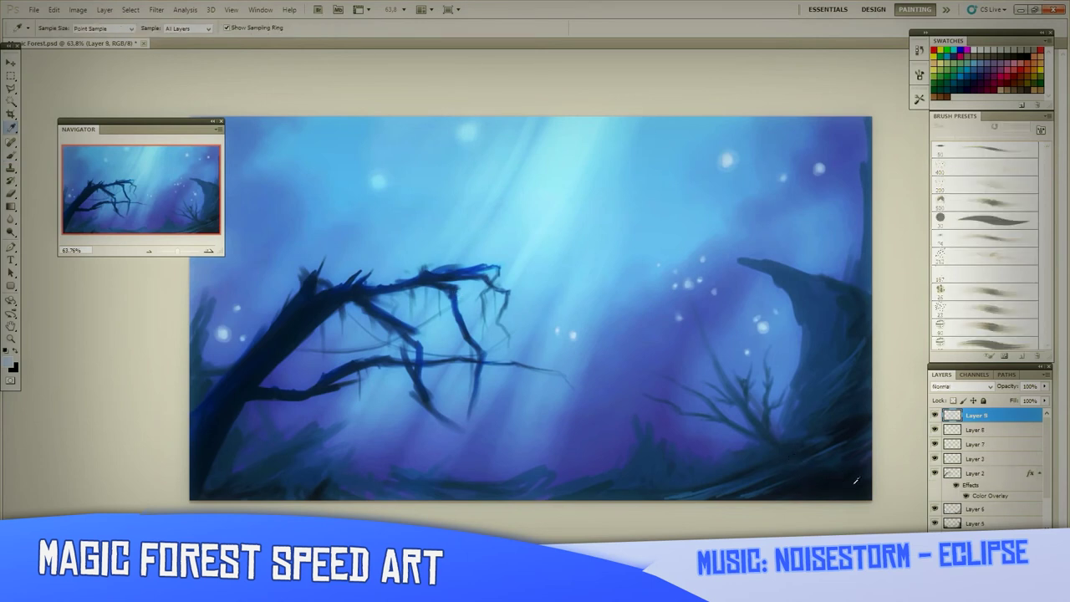
drag(222, 480, 338, 422)
drag(288, 478, 811, 445)
drag(839, 484, 823, 284)
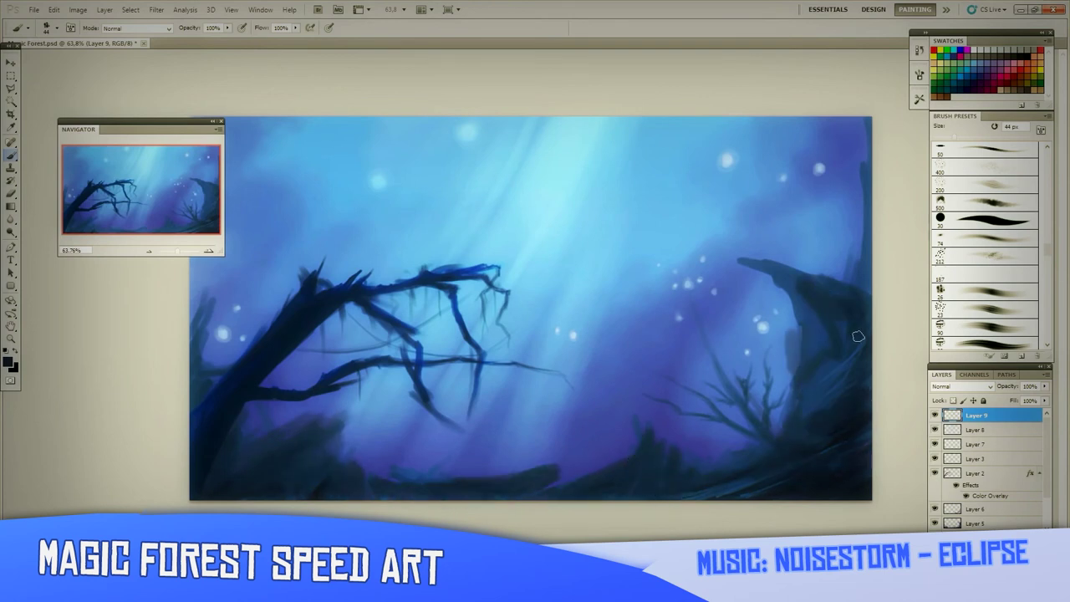
drag(844, 326, 827, 418)
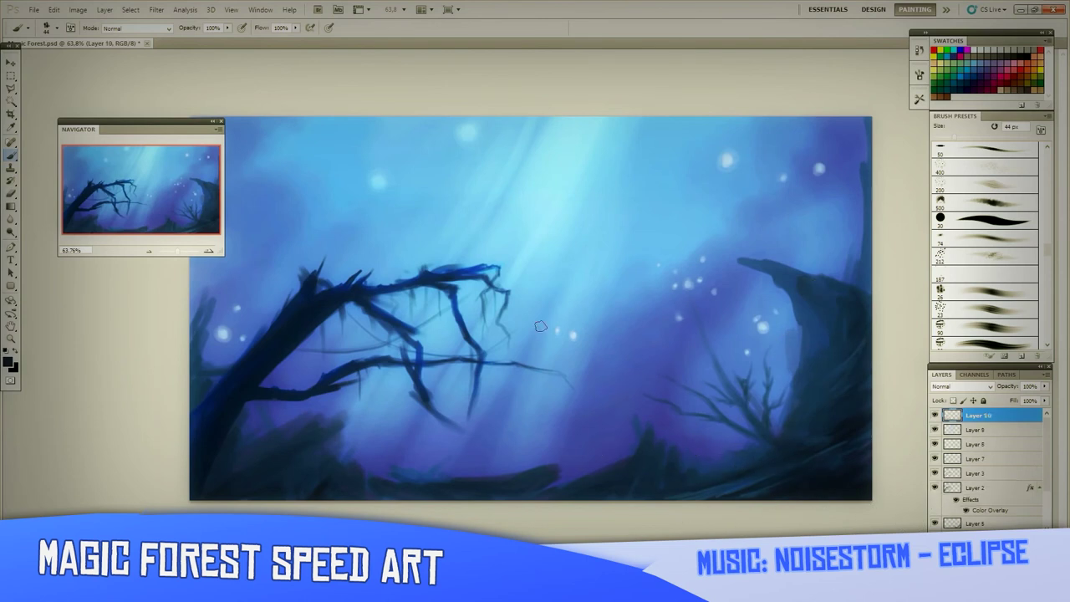
Pick a darker colour and paint a large dark trunk in the top-left corner.
key(i)
click(9, 361)
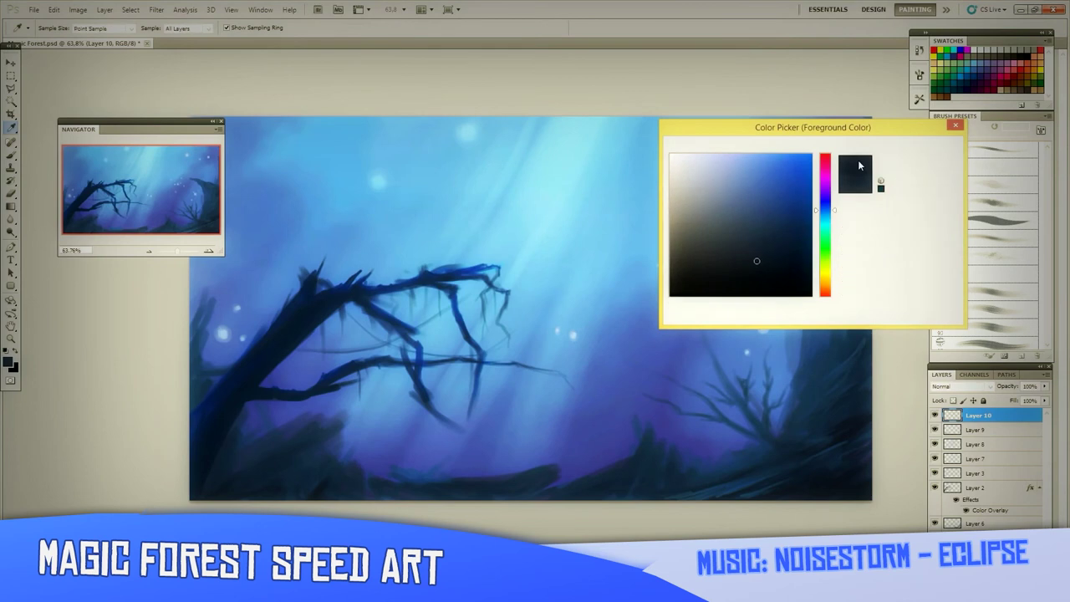
key(Escape)
drag(222, 254, 294, 283)
drag(125, 134, 111, 386)
key(b)
drag(188, 300, 342, 119)
mouse_move(194, 217)
mouse_down()
mouse_move(275, 125)
mouse_move(361, 124)
mouse_up()
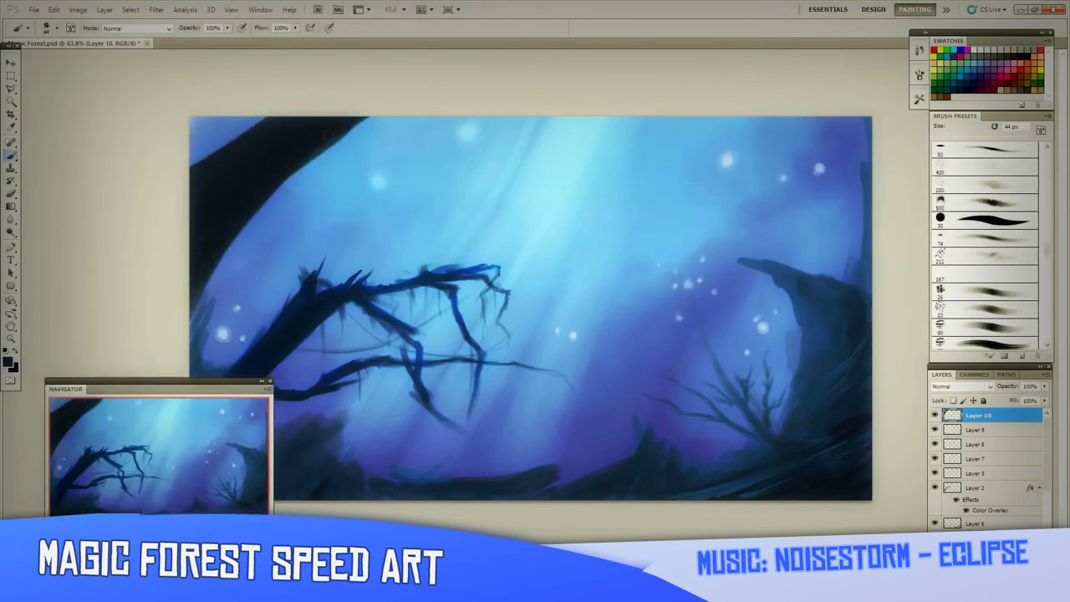
Rotate the trunk about -11° to frame the left edge and commit it.
mouse_move(126, 388)
mouse_down()
mouse_move(228, 288)
mouse_move(145, 460)
mouse_up()
key(ctrl+t)
mouse_move(368, 330)
mouse_down()
mouse_move(386, 307)
mouse_move(254, 290)
mouse_up()
key(Return)
key(b)
key(bracketleft)
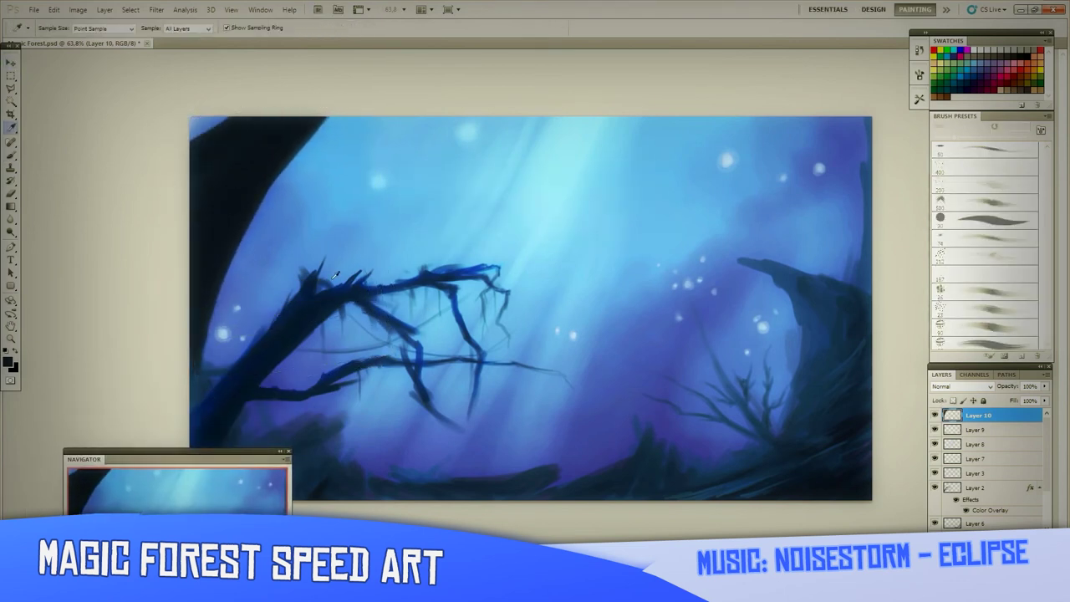
key(Return)
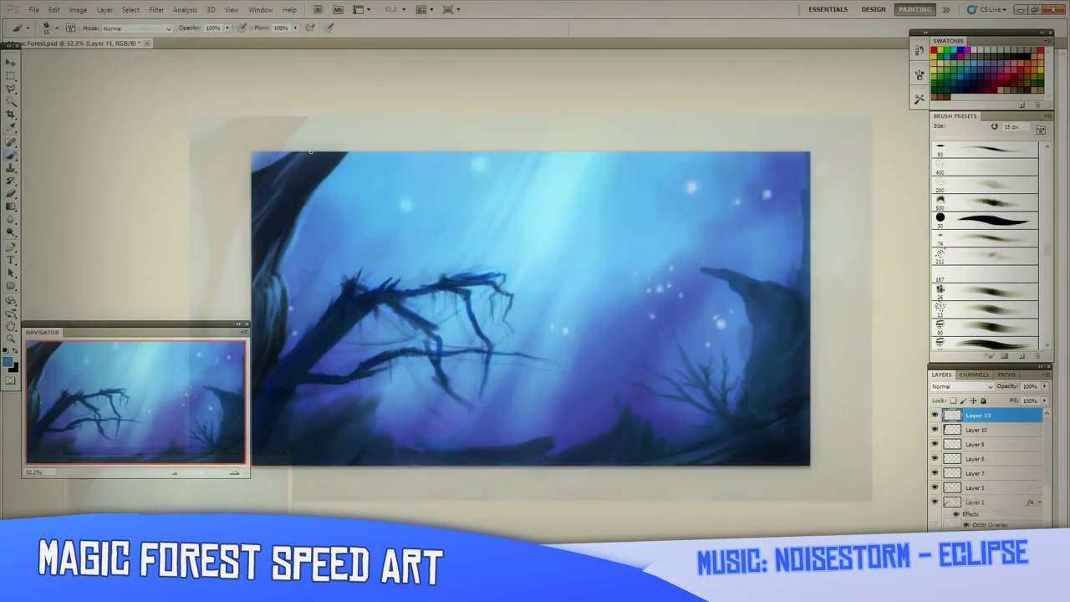
Duplicate Layer 11 and set the copy to Overlay blending.
right_click(977, 415)
click(955, 188)
key(Return)
key(v)
key(shift+alt+o)
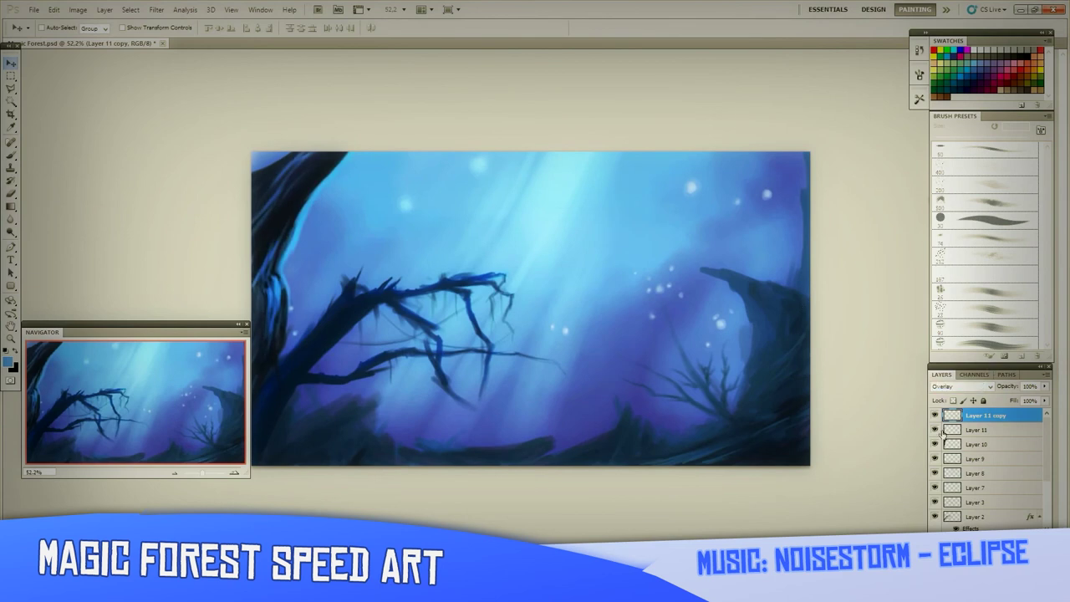
key(b)
Duplicate the trunk again, flip it horizontally and place it at the right edge.
key(ctrl+j)
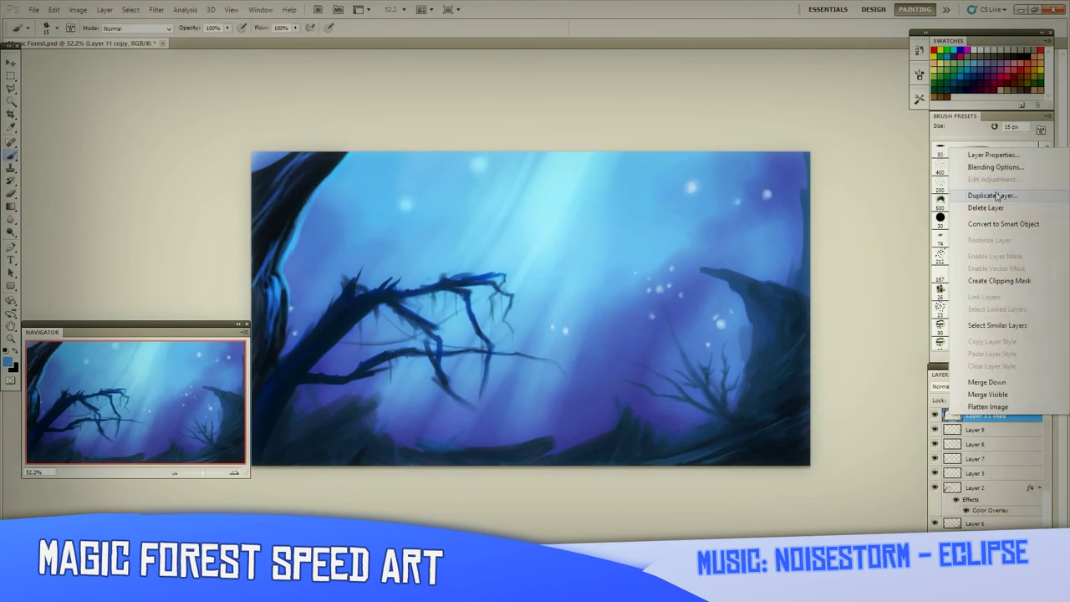
key(ctrl+t)
drag(715, 200, 727, 217)
key(Return)
On a new layer, paint dark detail strokes on the right trunk with a 35 px brush.
key(ctrl+shift+alt+n)
key(bracketright)
key(bracketright)
mouse_move(785, 180)
mouse_down()
mouse_move(794, 292)
mouse_move(769, 301)
mouse_move(771, 252)
mouse_up()
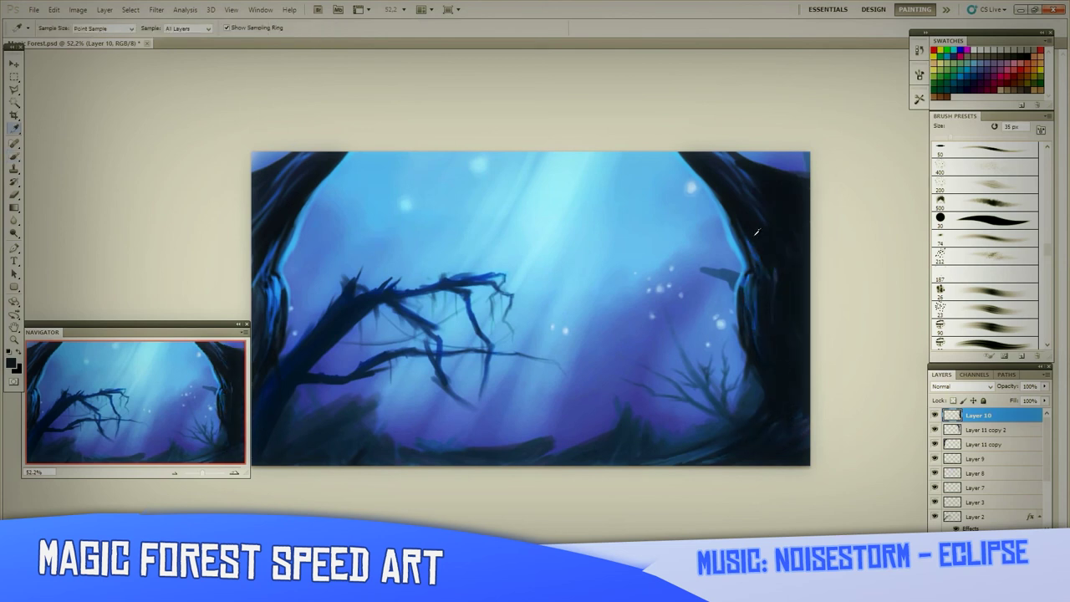
scroll(764, 241, up, 3)
scroll(869, 251, down, 2)
key(bracketleft)
key(bracketleft)
key(bracketleft)
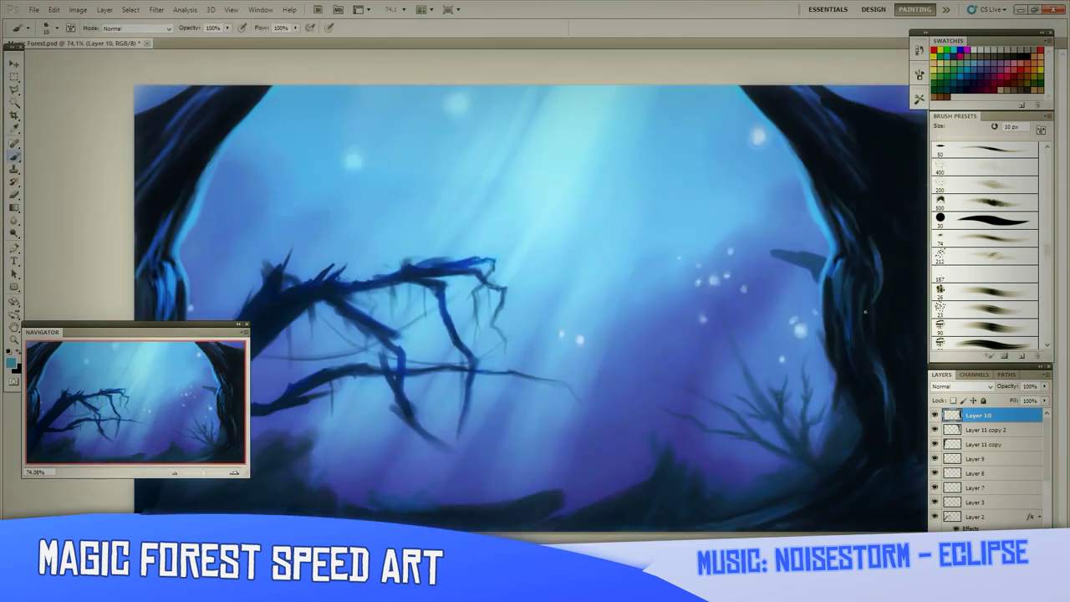
click(200, 474)
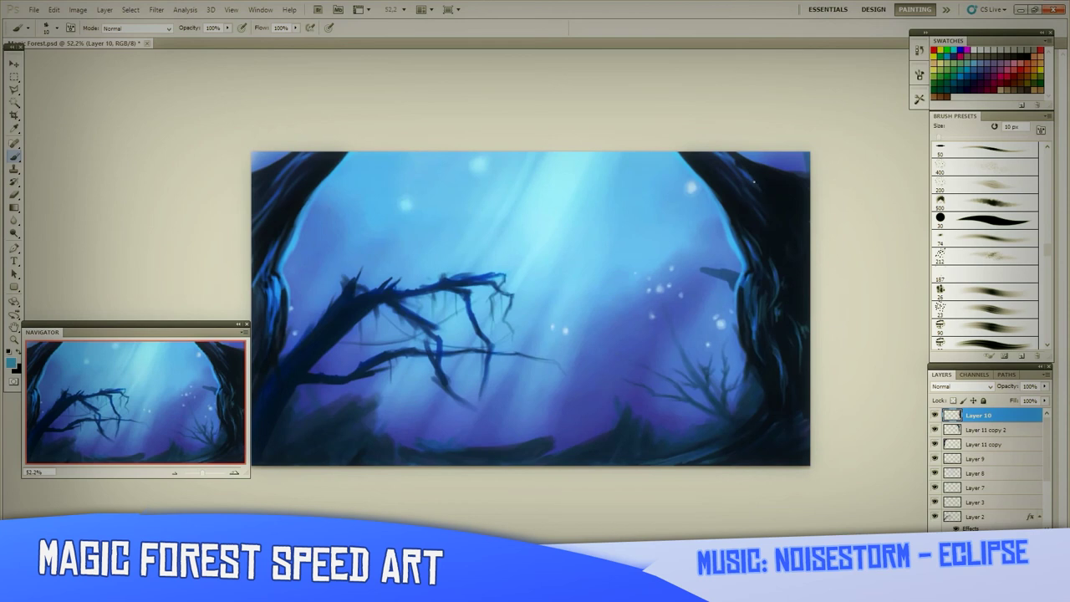
Duplicate the right tree layer and transform the copy into place on the right.
key(ctrl+e)
key(ctrl+j)
key(ctrl+t)
key(Return)
key(i)
mouse_move(697, 377)
mouse_down()
mouse_move(655, 333)
mouse_move(719, 368)
mouse_move(635, 167)
mouse_up()
Paint a large diagonal trunk on the right, sampling a dark blue from the painting.
drag(760, 334, 657, 160)
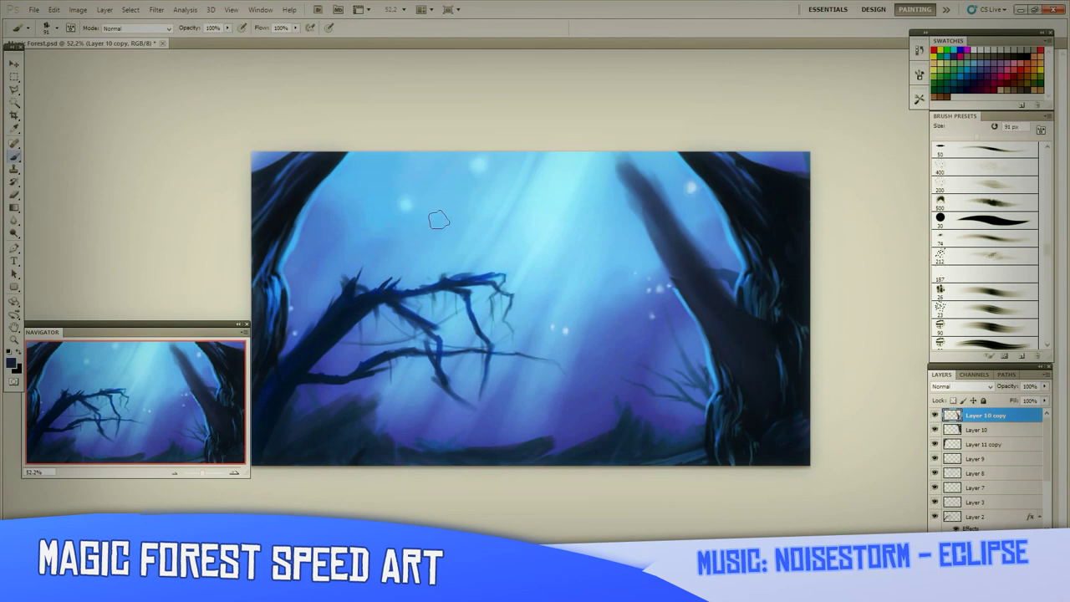
scroll(657, 159, up, 5)
key(b)
scroll(690, 350, down, 3)
scroll(690, 350, down, 2)
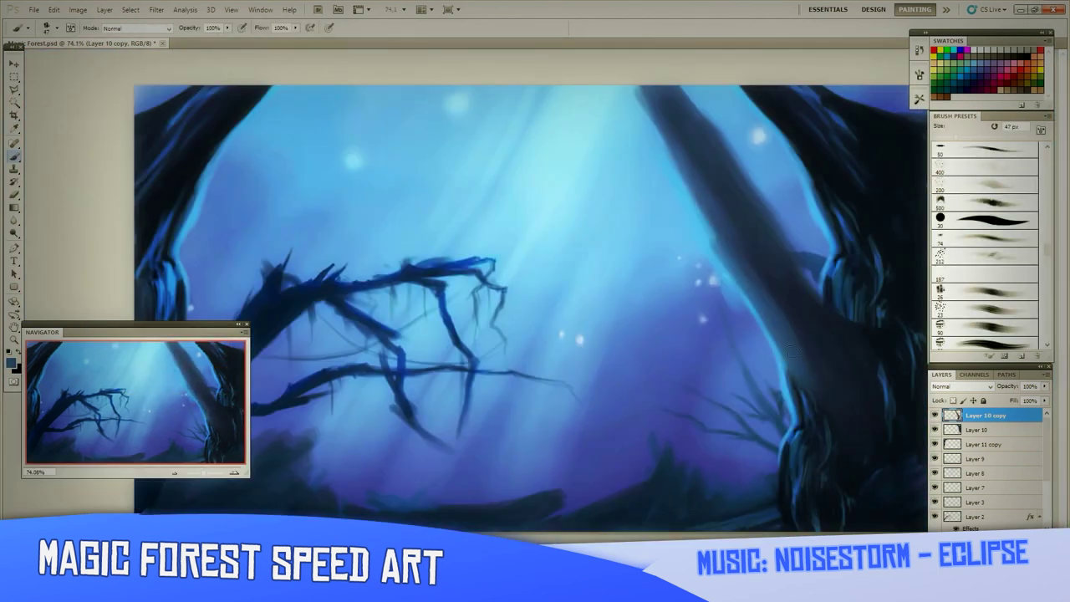
alt+click(807, 310)
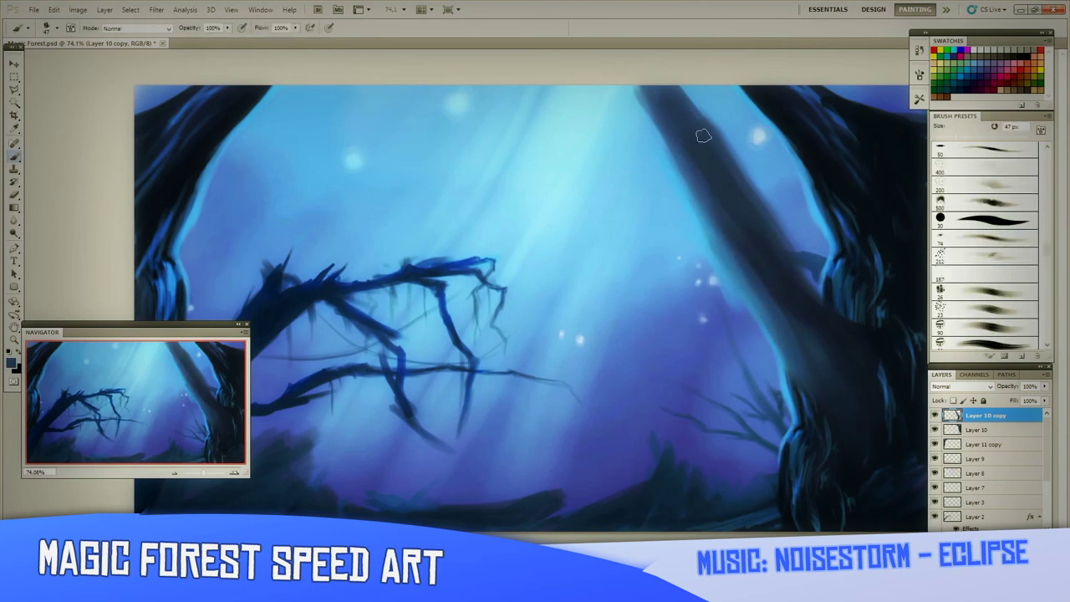
Send the trunk behind the branches, reshape it, and tint it muted blue 294595.
key(ctrl+bracketleft)
key(ctrl+bracketleft)
key(ctrl+bracketleft)
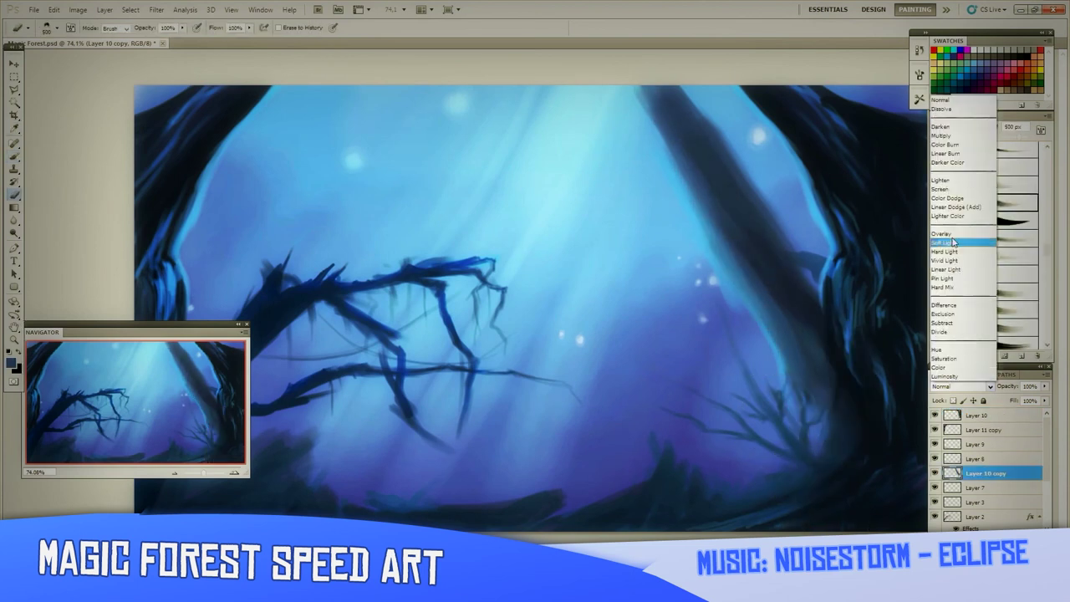
key(ctrl+t)
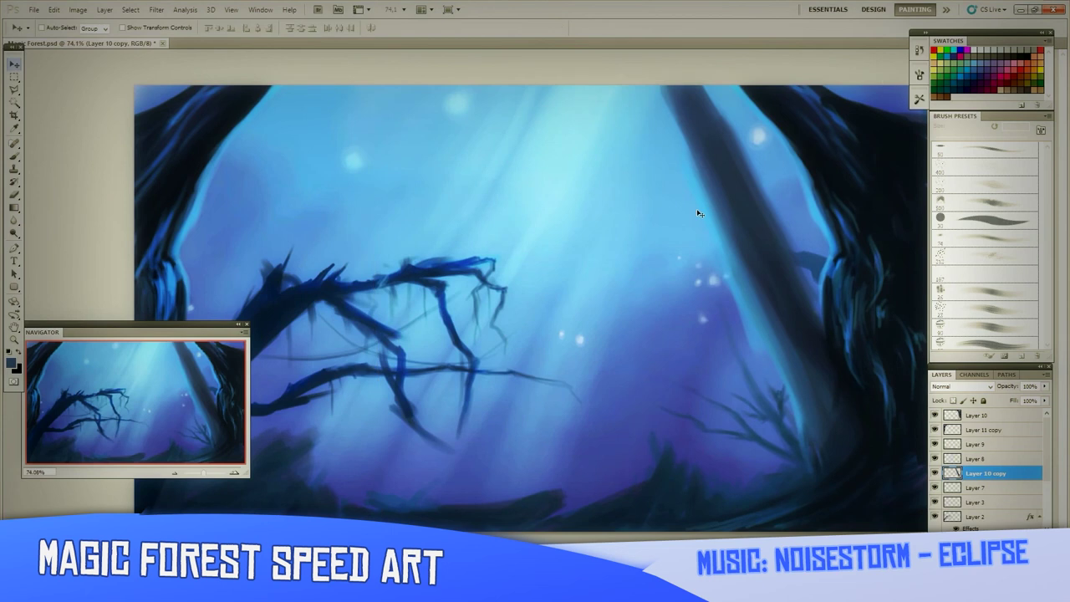
click(832, 211)
click(776, 207)
click(825, 208)
click(780, 216)
click(926, 147)
click(593, 163)
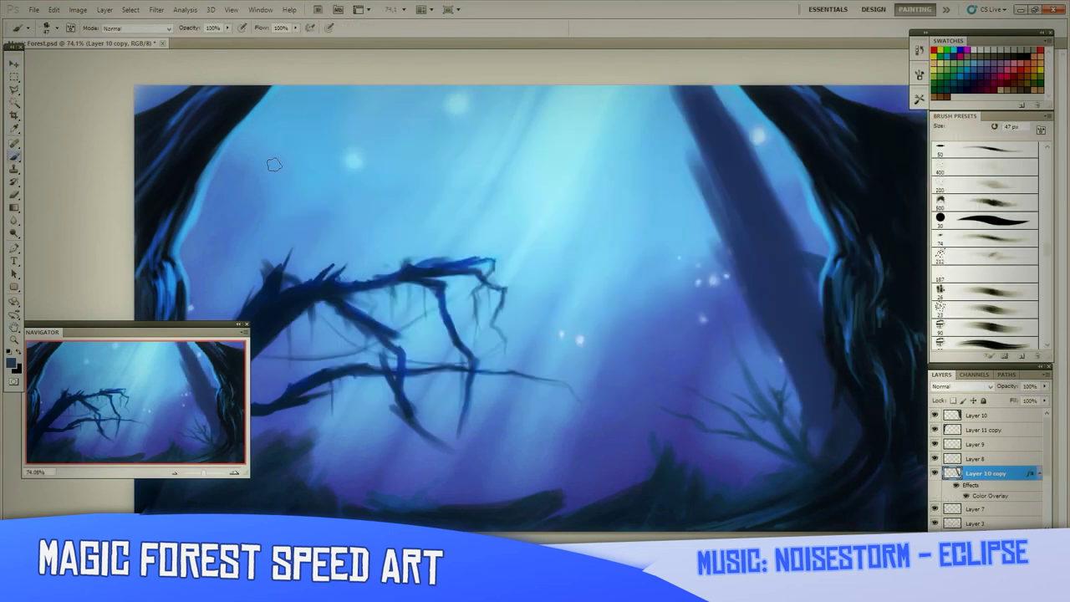
key(i)
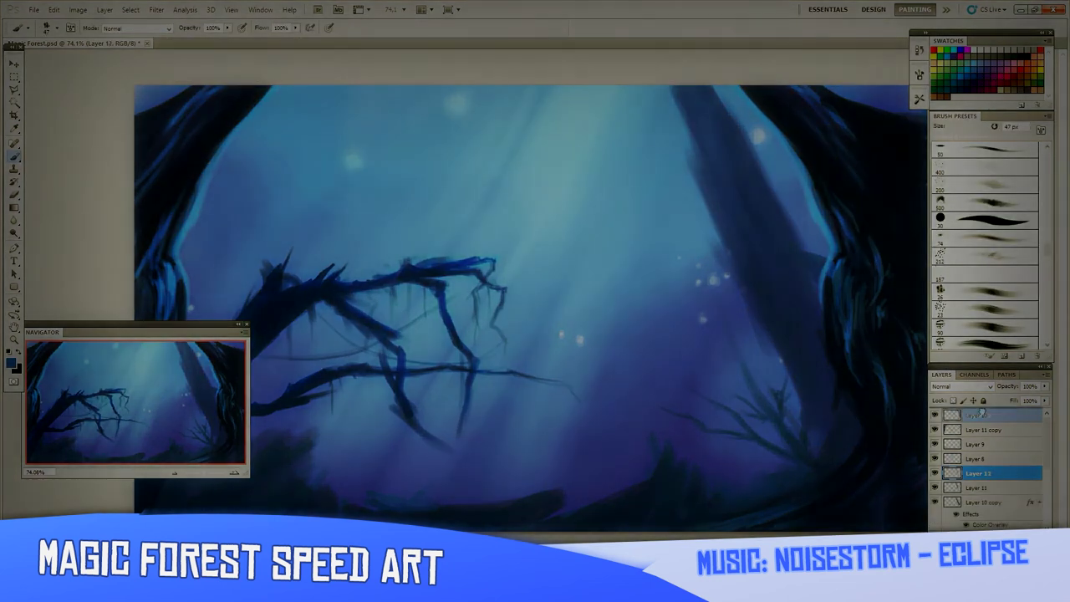